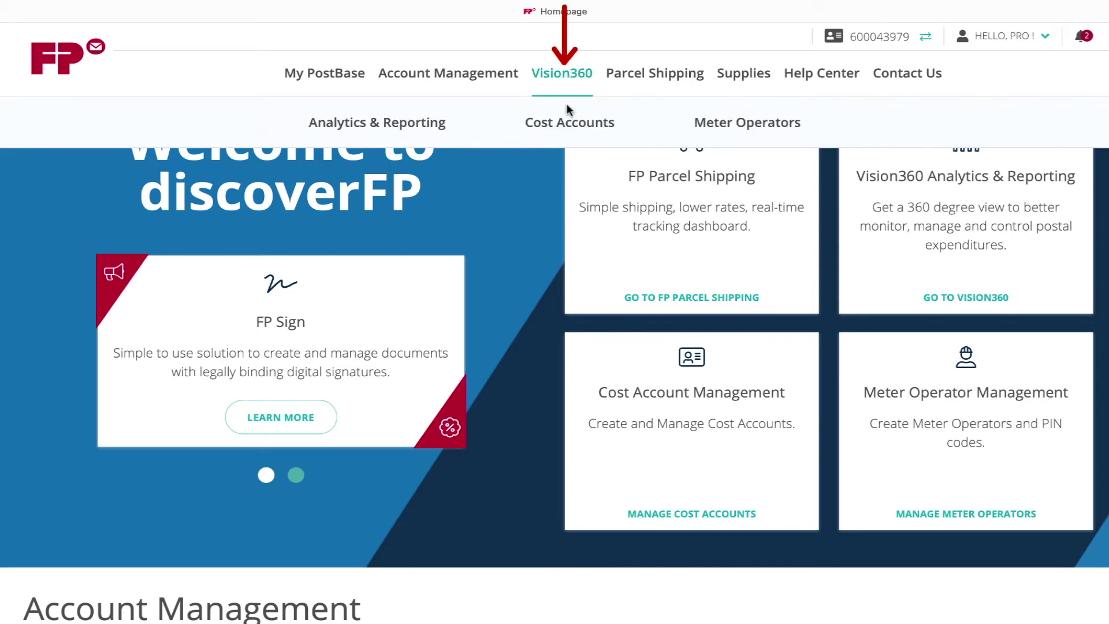
Step: Open the Vision360 Cost Accounts page, which lists the nine existing accounts
{"action": "left_click", "coordinate": [567, 122]}
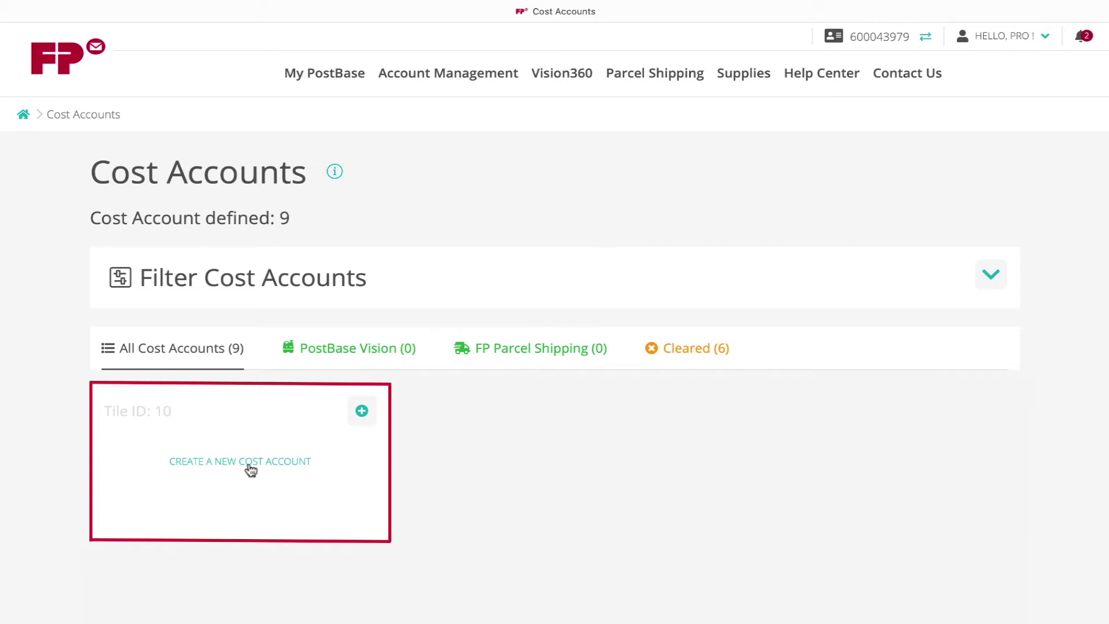
Step: Create the Finance cost account and acknowledge the success confirmation
{"action": "left_click", "coordinate": [250, 468]}
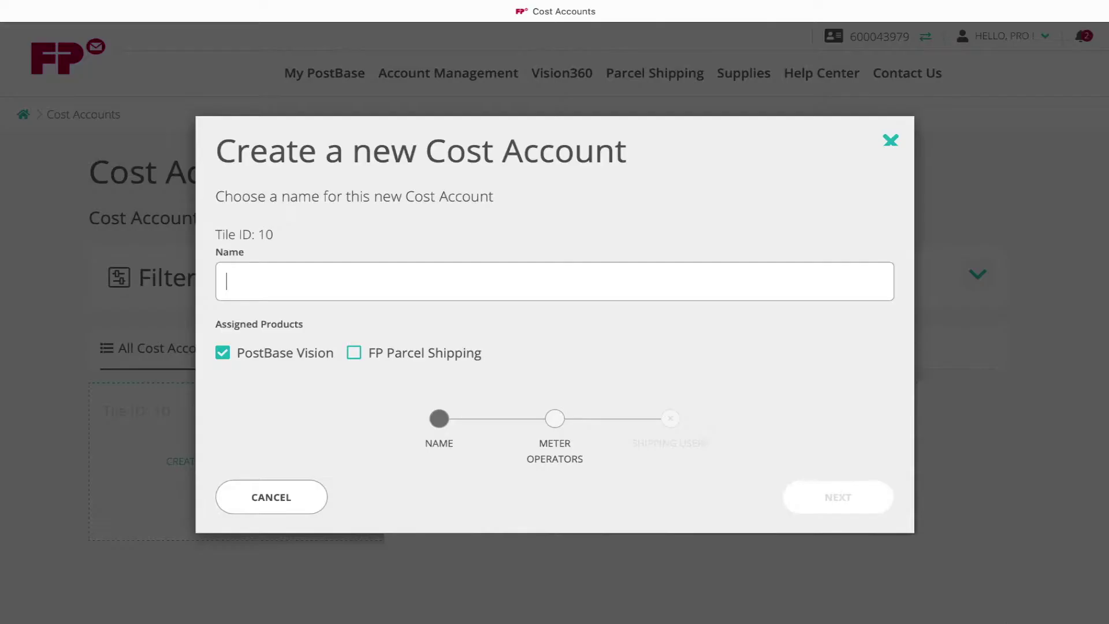
{"action": "type", "text": "Finance"}
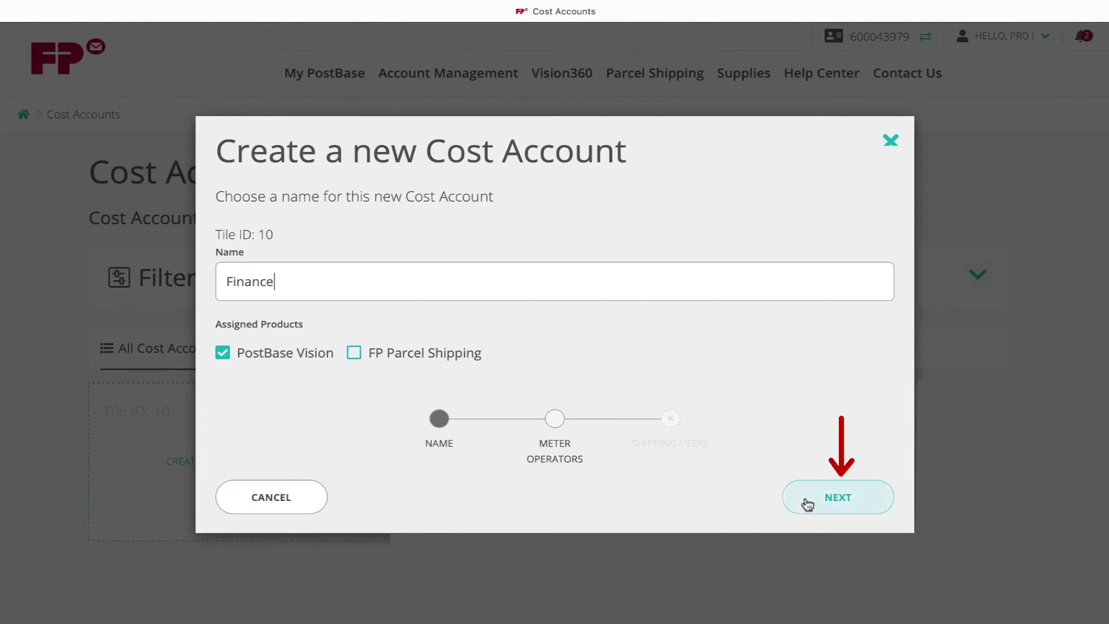
{"action": "left_click", "coordinate": [837, 497]}
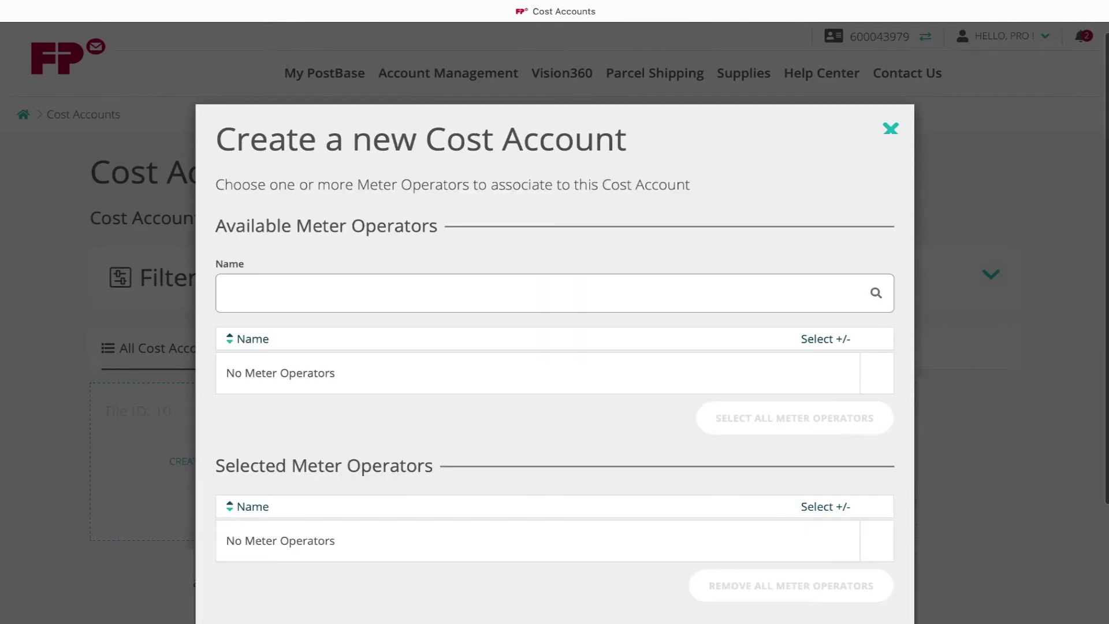
{"action": "scroll", "coordinate": [555, 390], "scroll_direction": "down", "scroll_amount": 4}
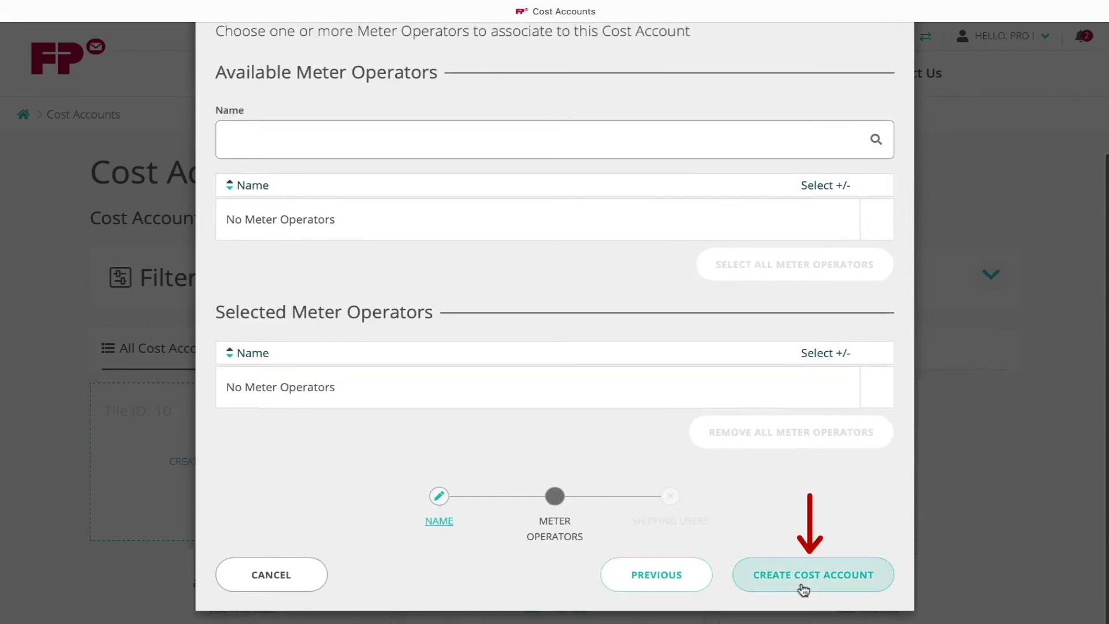
{"action": "left_click", "coordinate": [813, 574]}
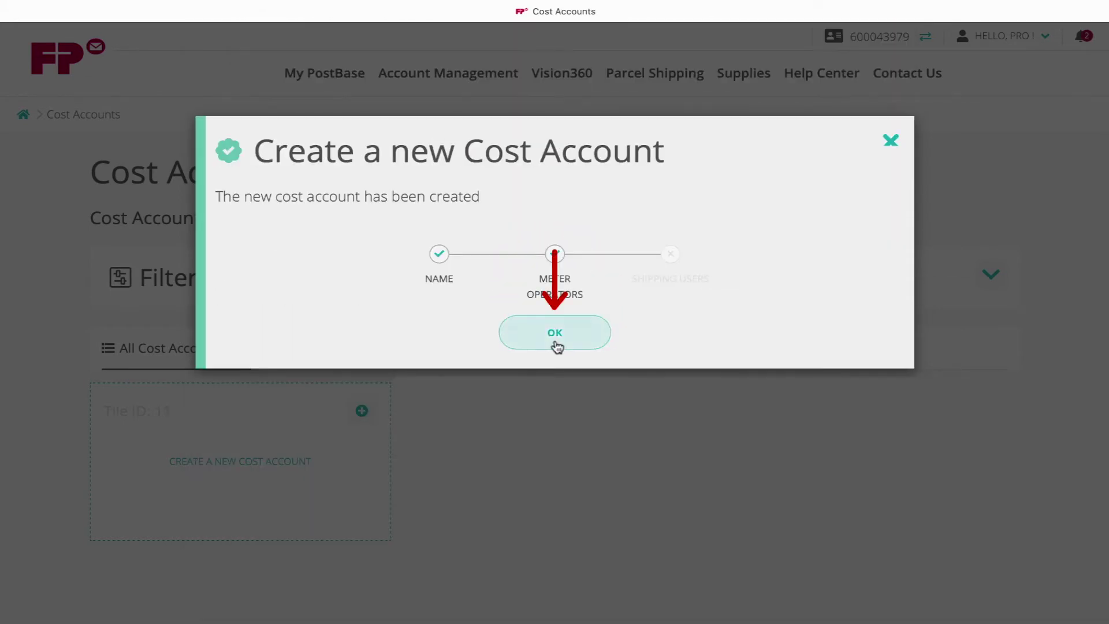
{"action": "left_click", "coordinate": [554, 331]}
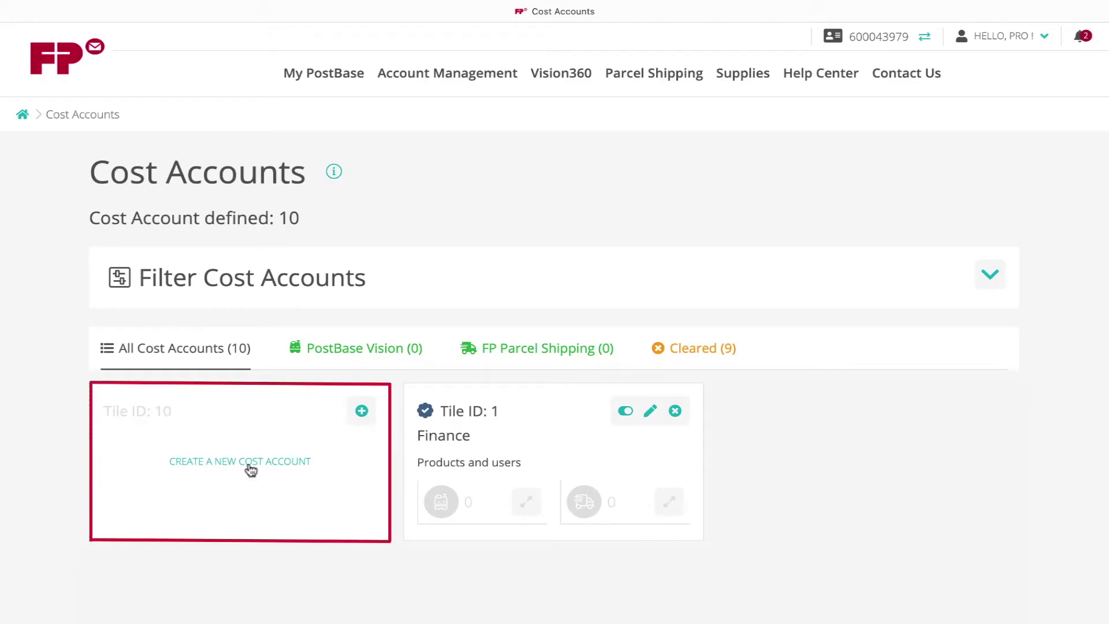
Step: Create the FP Education cost account and acknowledge its confirmation
{"action": "left_click", "coordinate": [251, 469]}
{"action": "type", "text": "FP "}
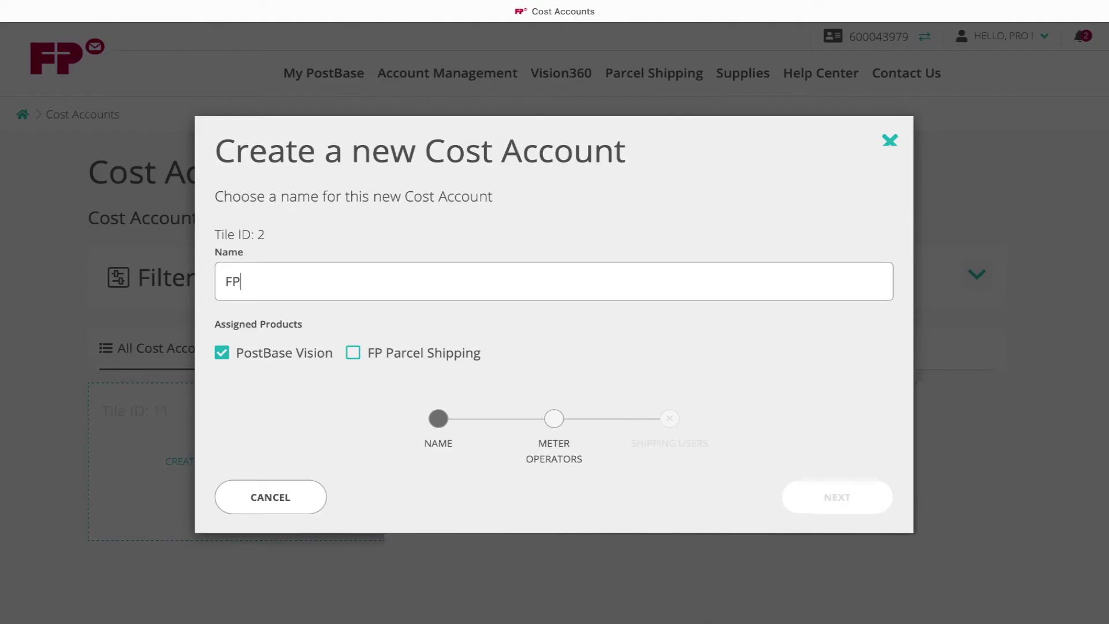
{"action": "type", "text": "Educatio"}
{"action": "type", "text": "n"}
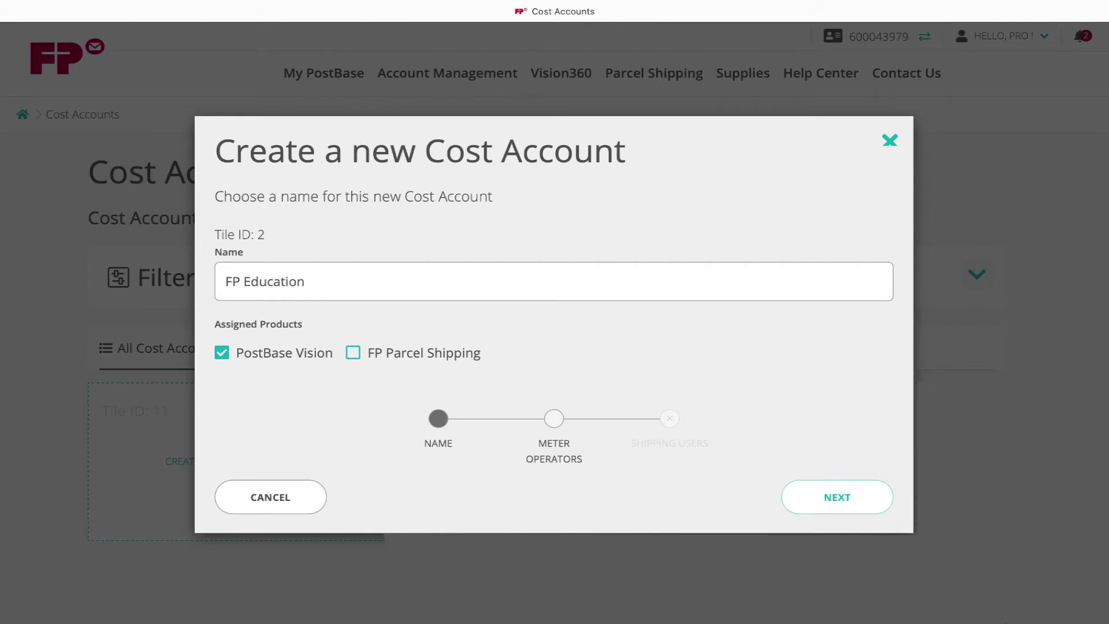
{"action": "left_click", "coordinate": [837, 497]}
{"action": "scroll", "coordinate": [555, 390], "scroll_direction": "down", "scroll_amount": 2}
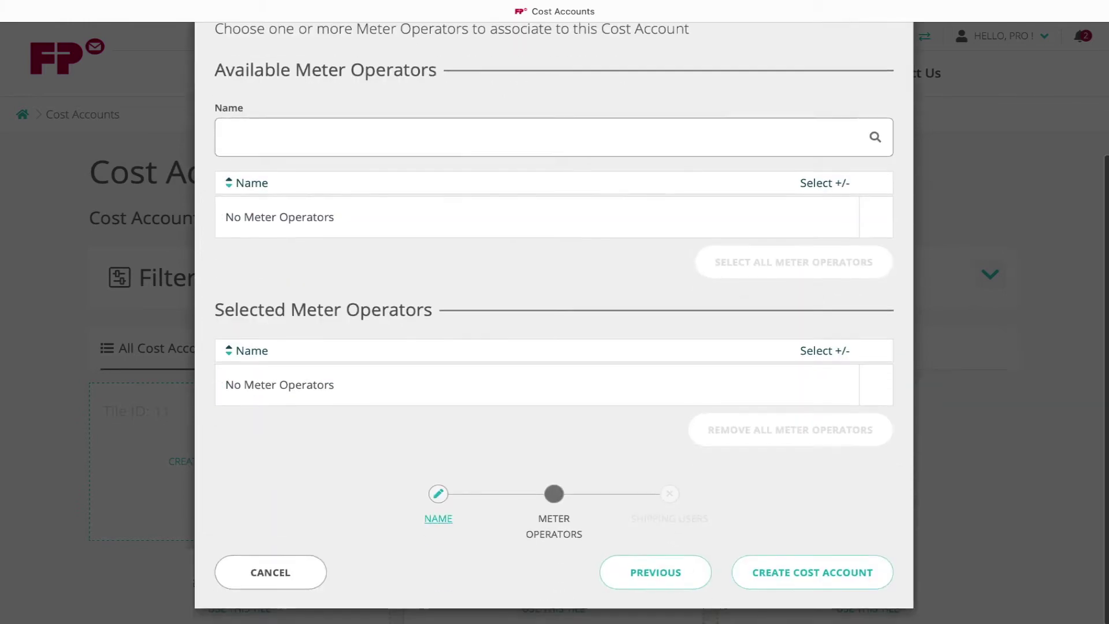
{"action": "left_click", "coordinate": [806, 573]}
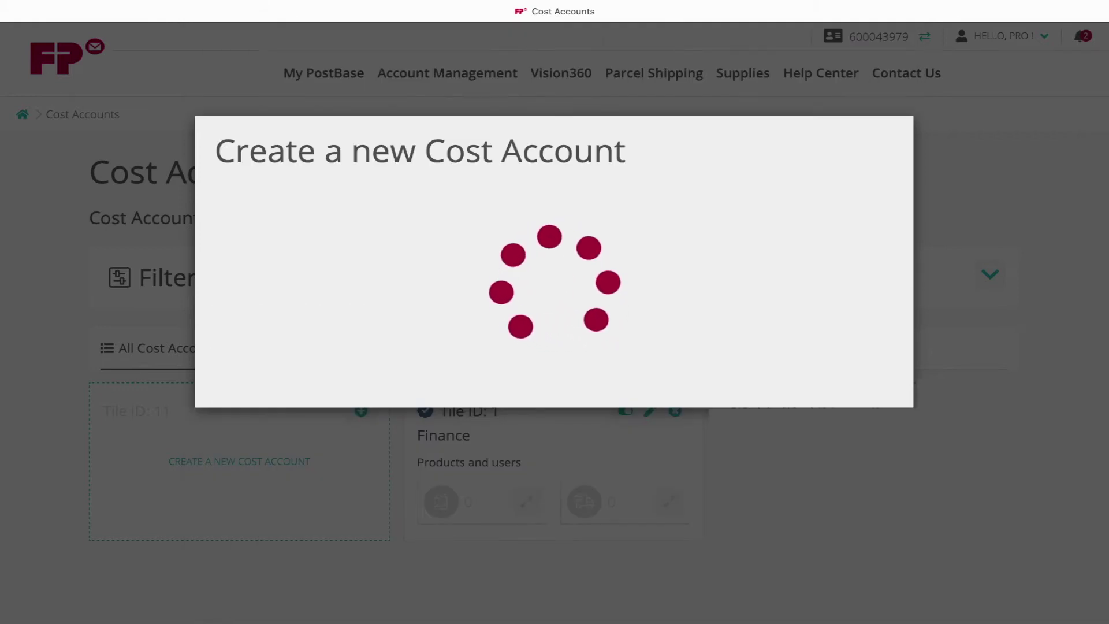
{"action": "left_click", "coordinate": [554, 333]}
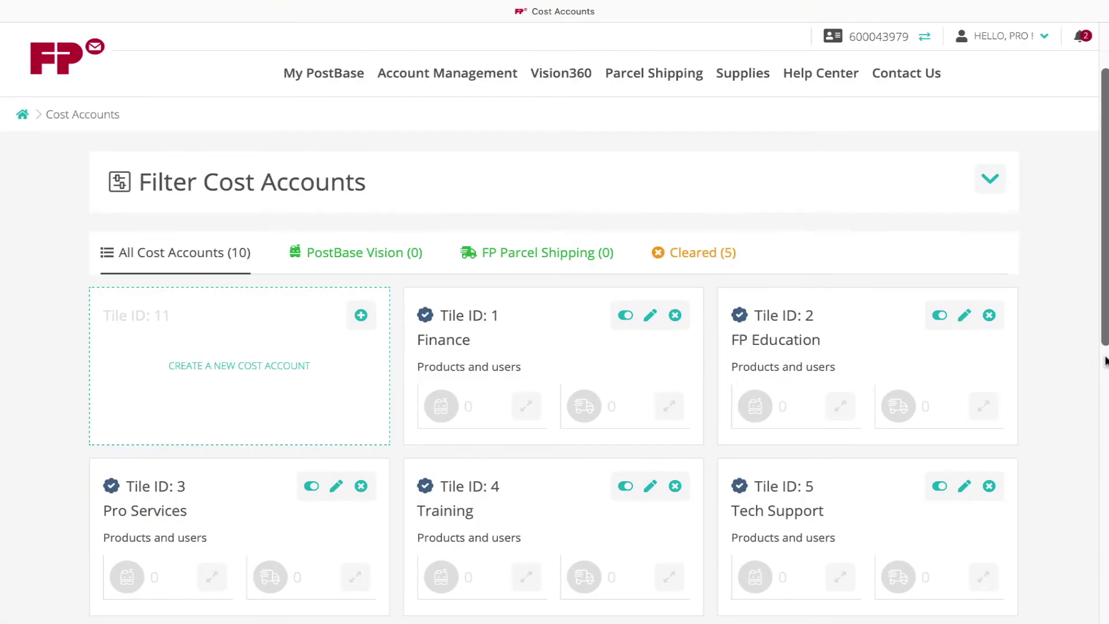
{"action": "mouse_move", "coordinate": [560, 73]}
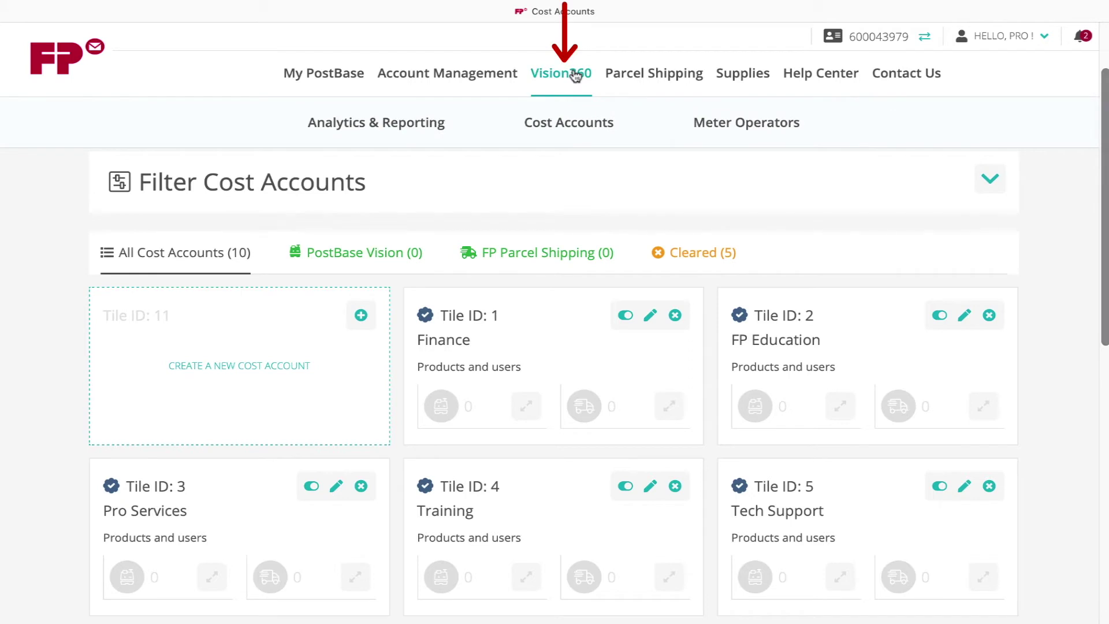
{"action": "left_click", "coordinate": [723, 122]}
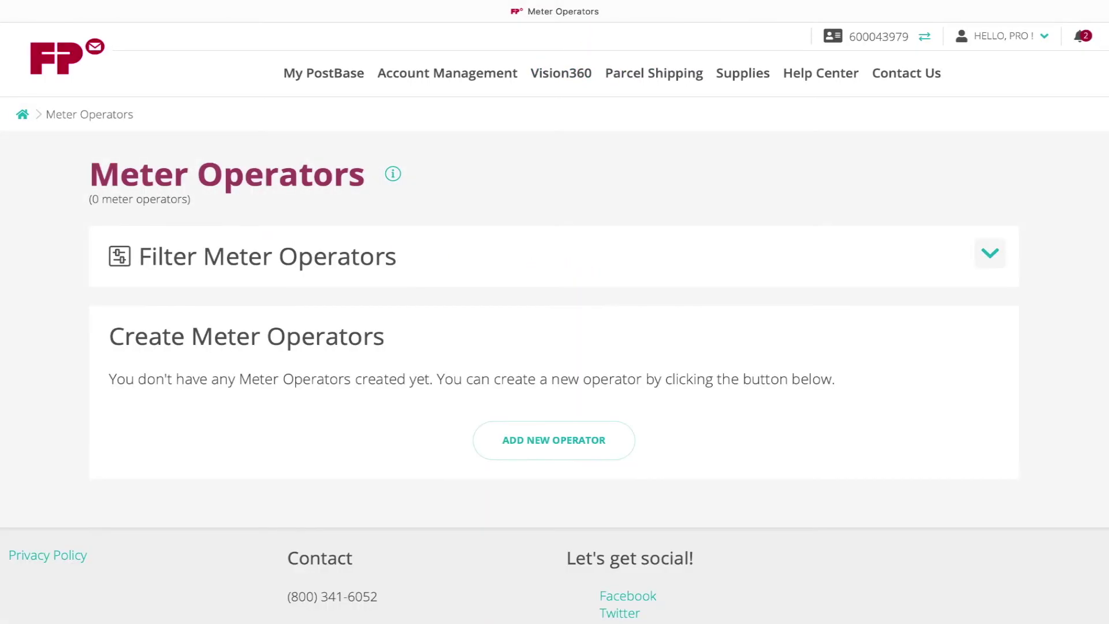
{"action": "left_click", "coordinate": [554, 439]}
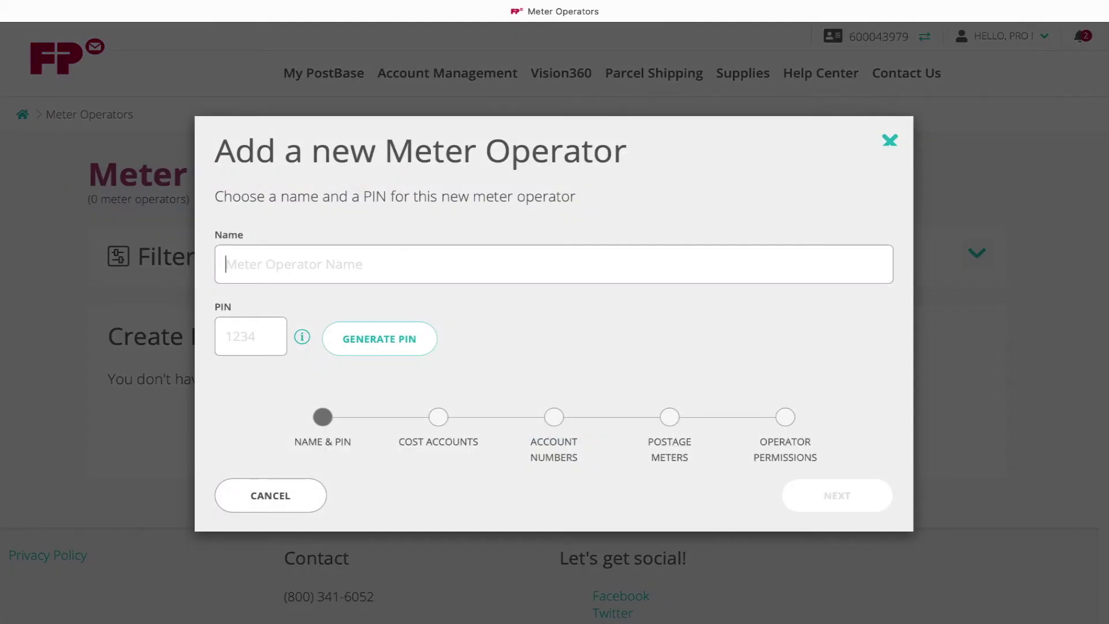
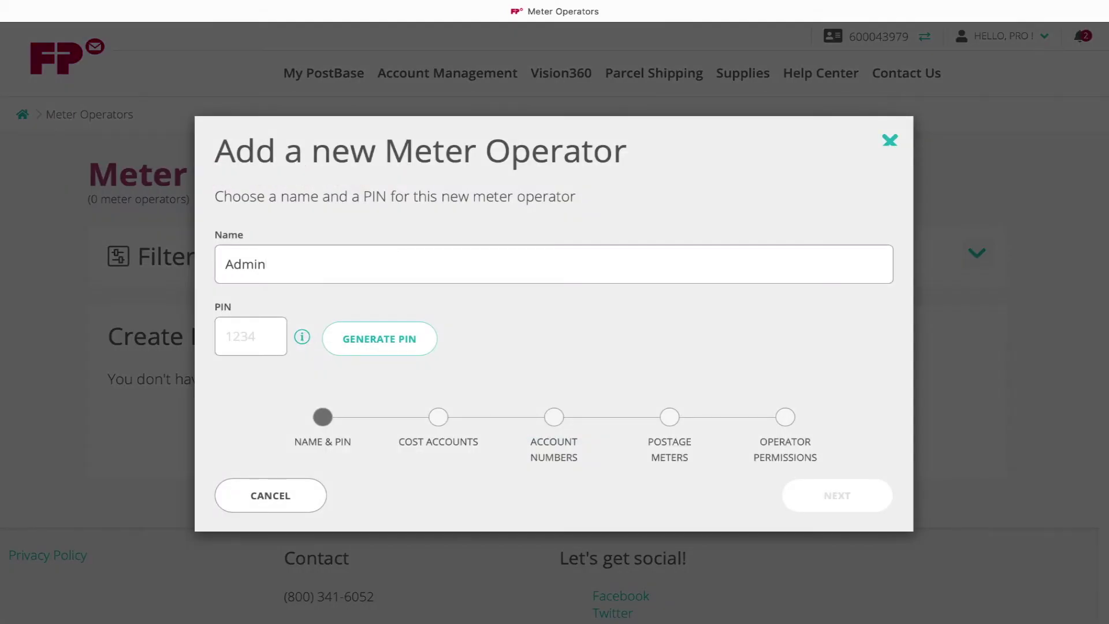
{"action": "key", "text": "Tab"}
{"action": "left_click", "coordinate": [837, 495]}
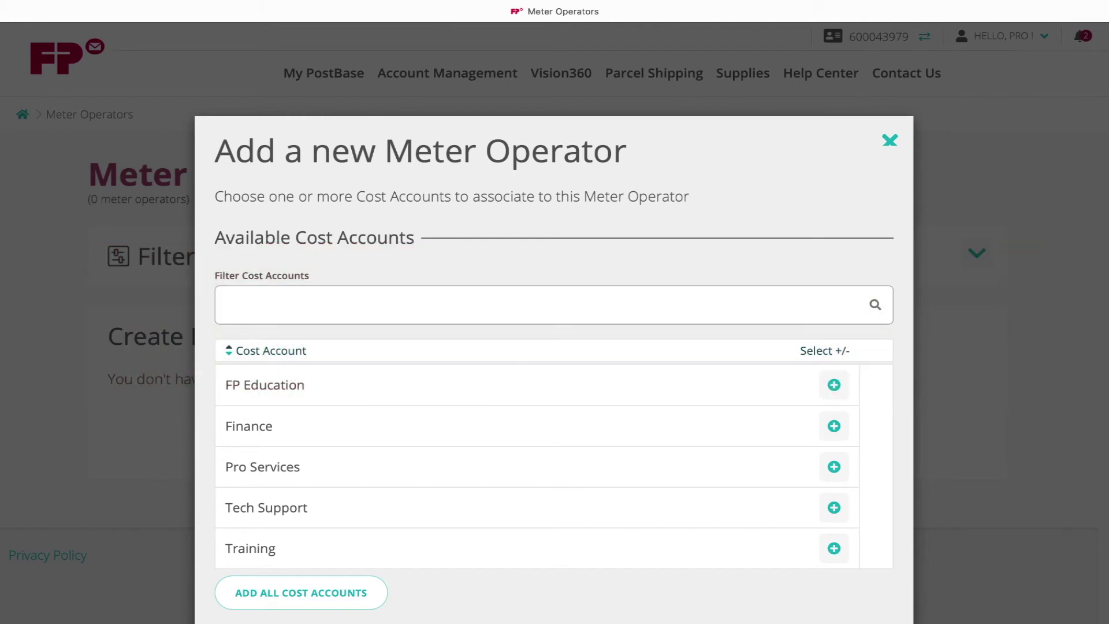
{"action": "scroll", "coordinate": [555, 390], "scroll_direction": "down", "scroll_amount": 3}
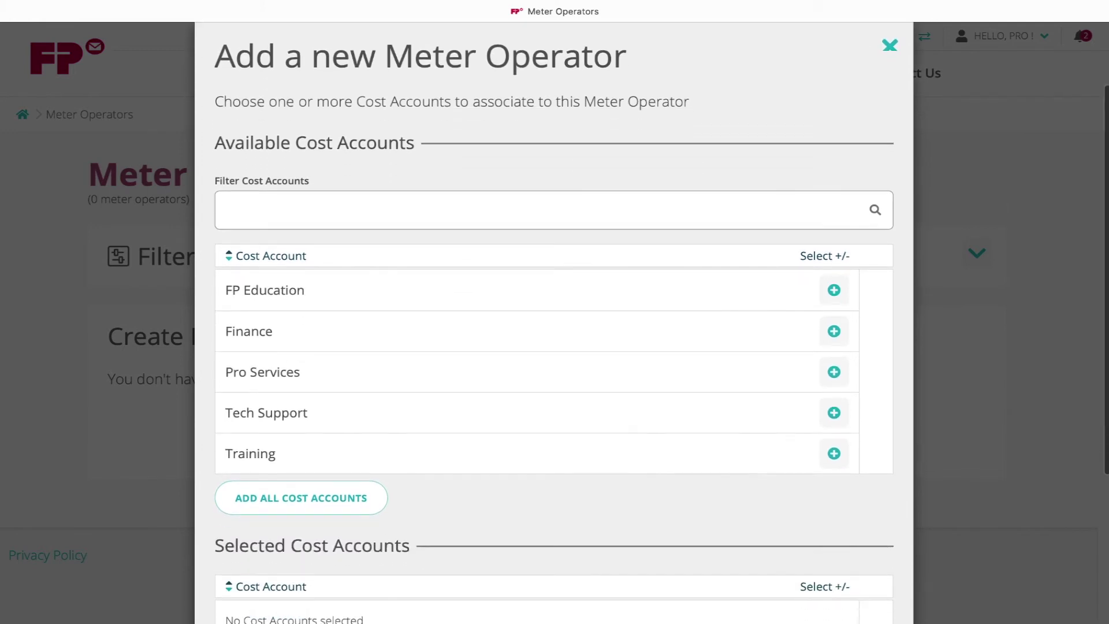
Step: Assign all five cost accounts to Admin and continue to account numbers
{"action": "left_click", "coordinate": [301, 498]}
{"action": "scroll", "coordinate": [555, 390], "scroll_direction": "down", "scroll_amount": 3}
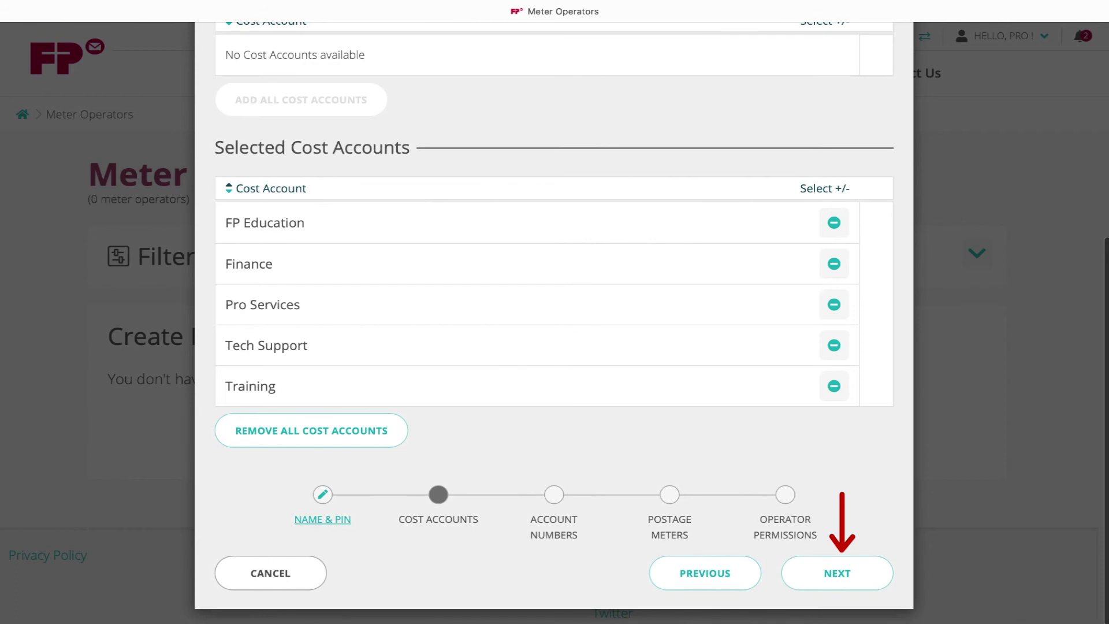
{"action": "left_click", "coordinate": [837, 573]}
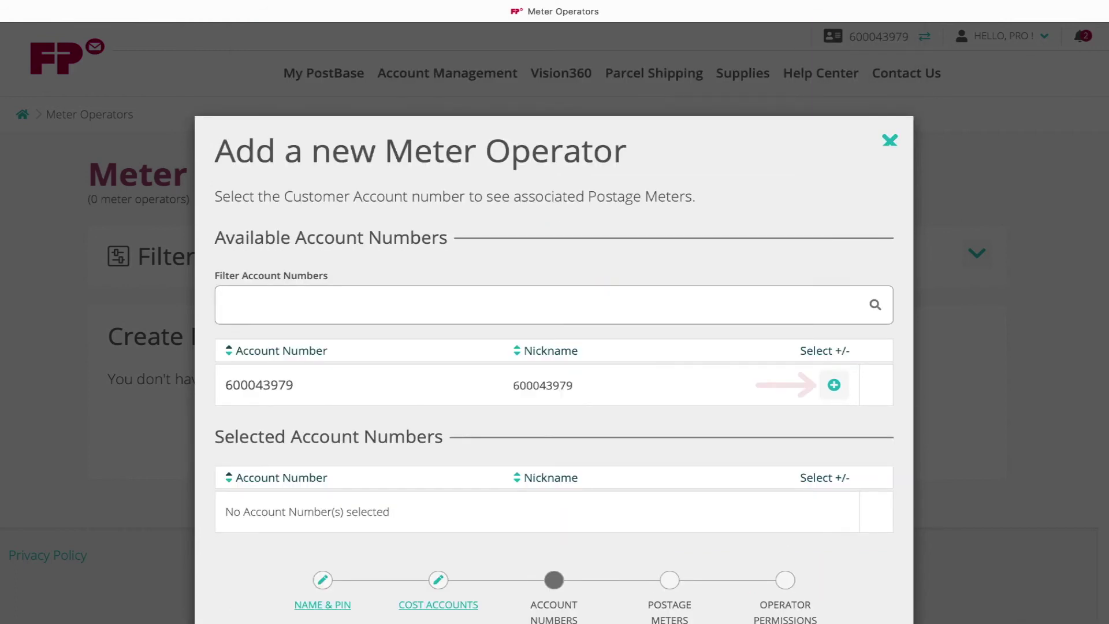
Step: Add the customer account number and the PostBase Vision meter to Admin
{"action": "left_click", "coordinate": [835, 385]}
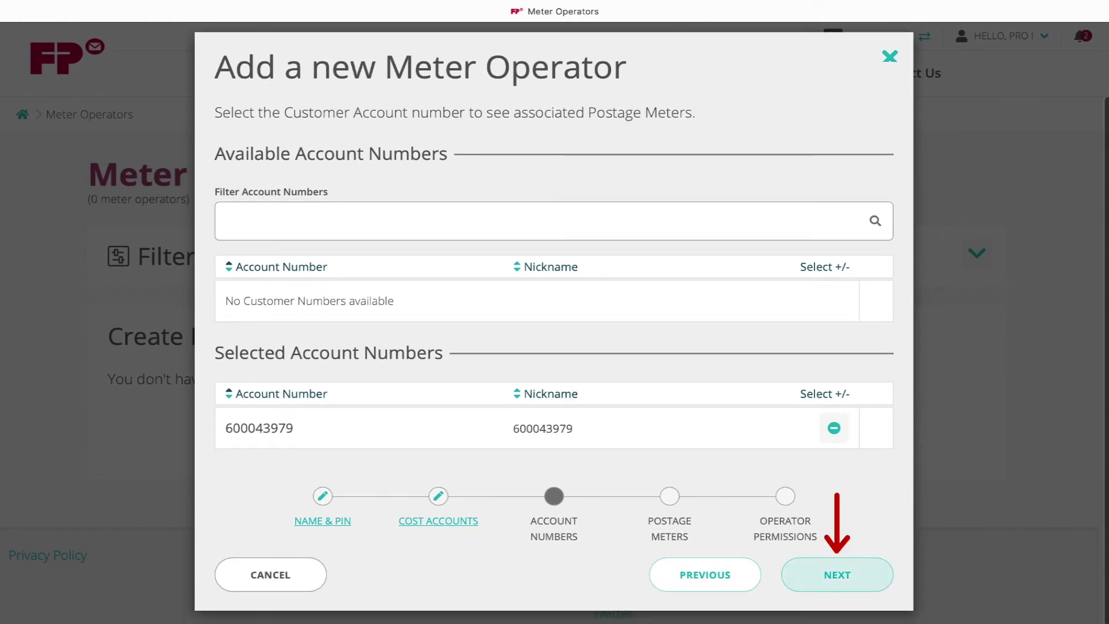
{"action": "left_click", "coordinate": [837, 574]}
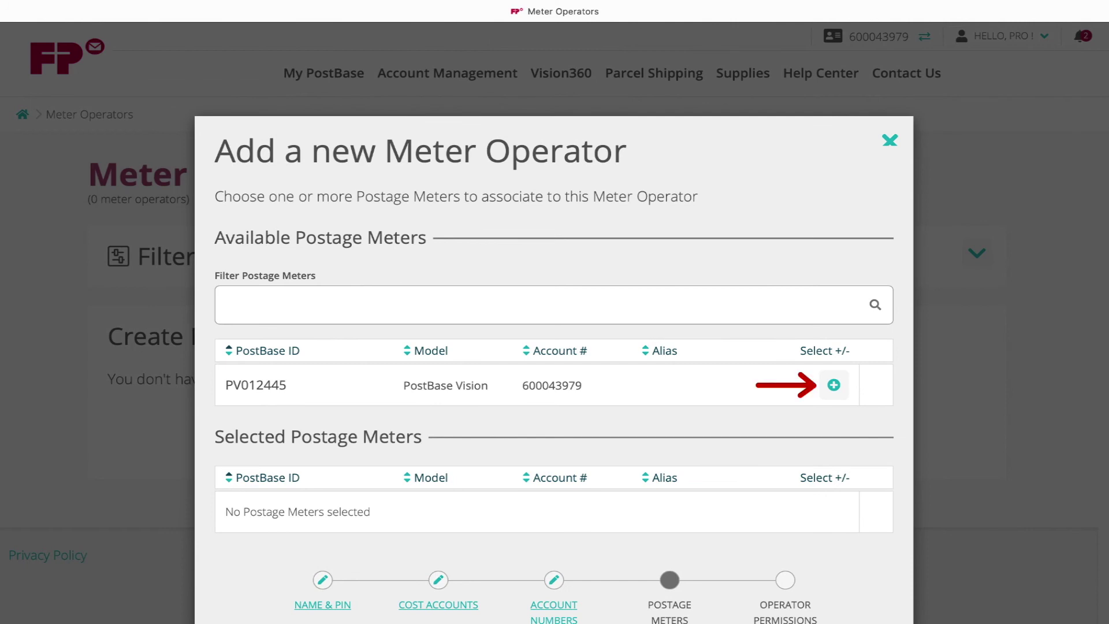
{"action": "left_click", "coordinate": [833, 384]}
{"action": "scroll", "coordinate": [555, 346], "scroll_direction": "down", "scroll_amount": 2}
{"action": "left_click", "coordinate": [838, 575]}
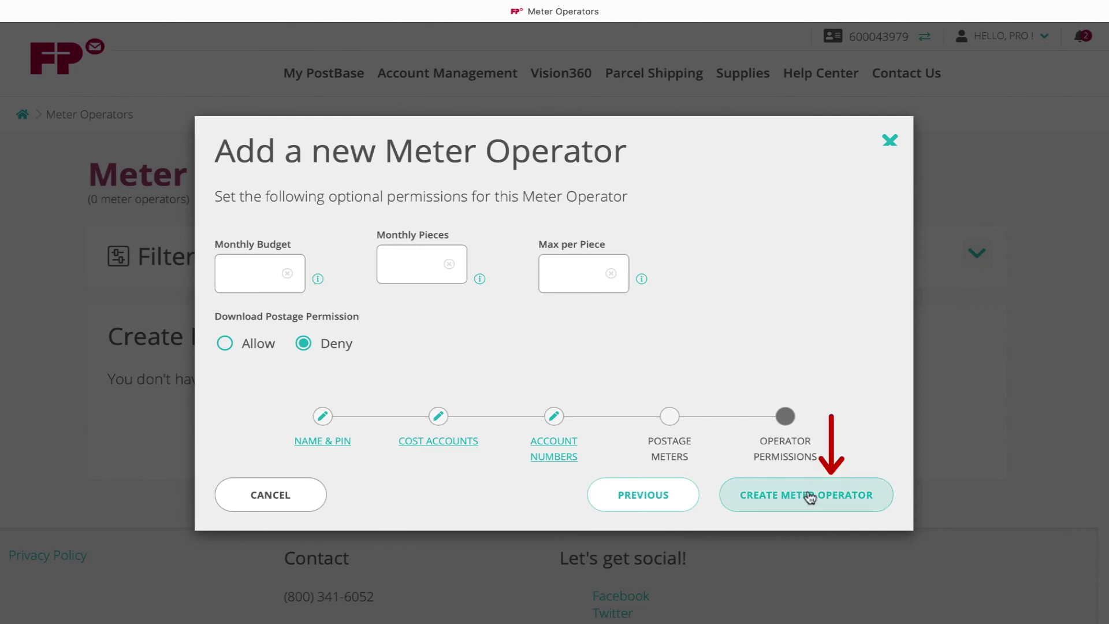
Step: Create the Admin meter operator and dismiss the success message
{"action": "left_click", "coordinate": [809, 497]}
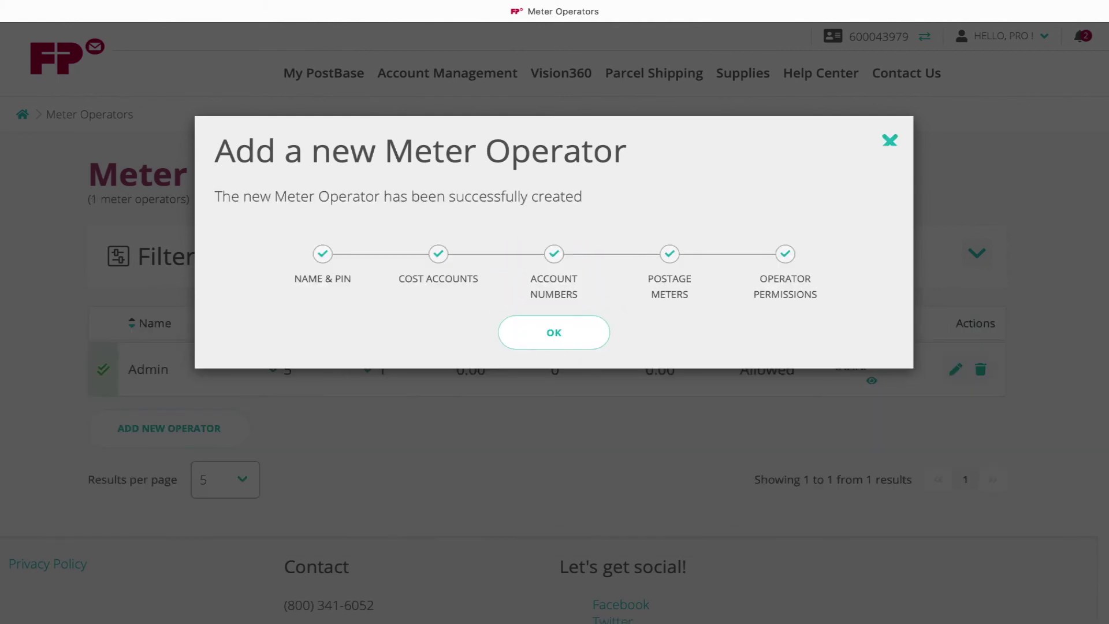
{"action": "left_click", "coordinate": [554, 332]}
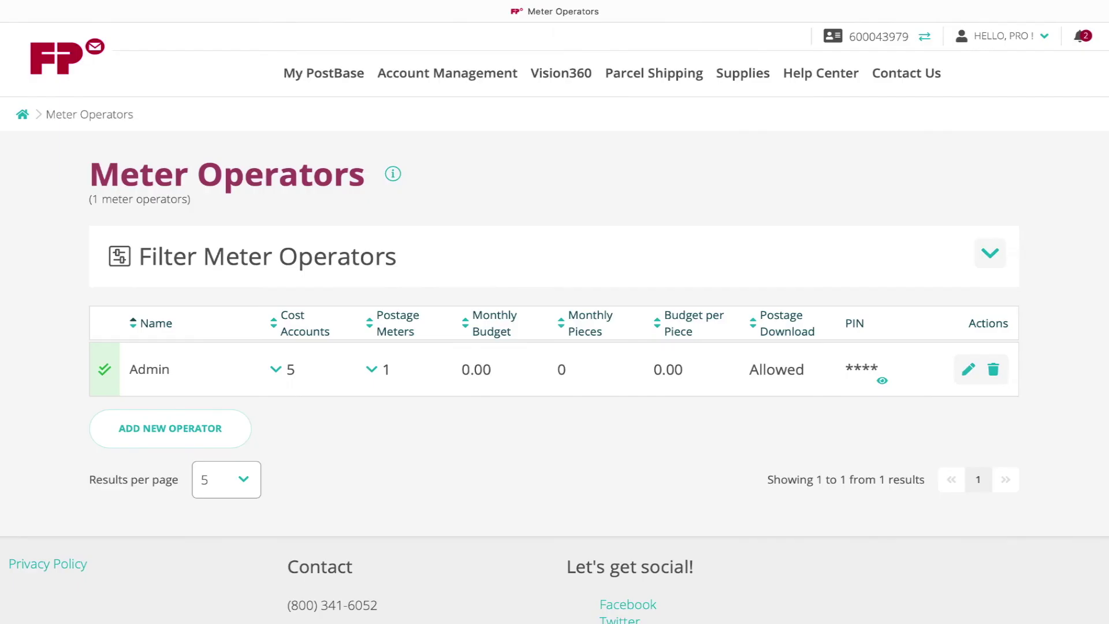